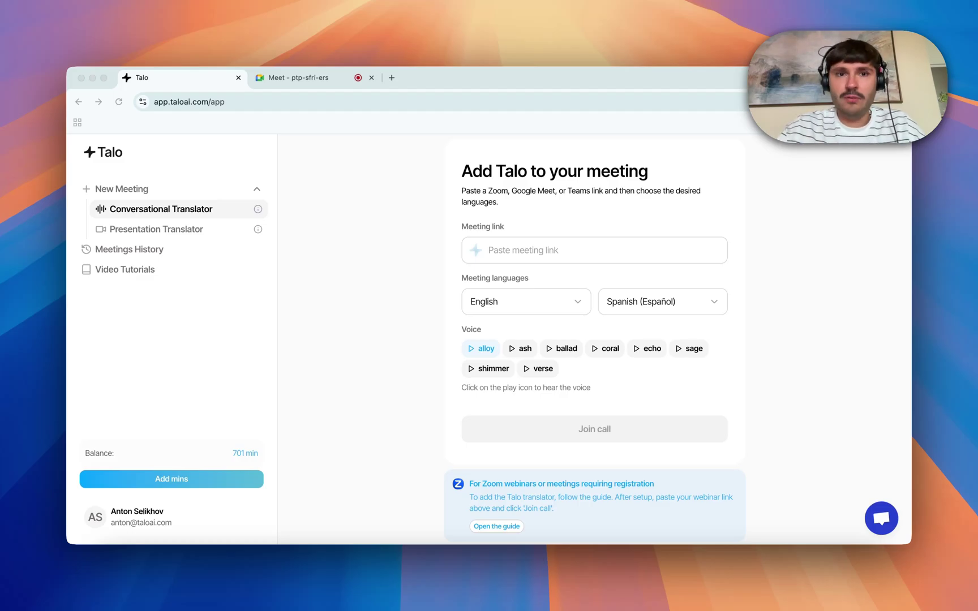
# - Copy the Google Meet call's address and return to Talo's Meeting link field
pyautogui.click(309, 77)
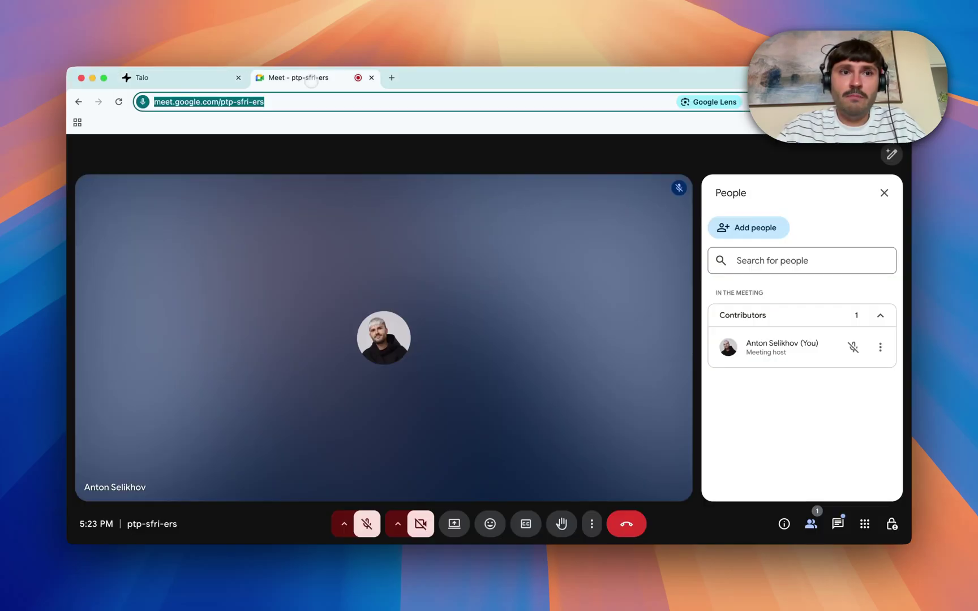
pyautogui.press('super+c')
pyautogui.click(185, 76)
# - Paste the ptp-sfri-ers Meet link and send the English–Spanish translator into the call
pyautogui.press('super+v')
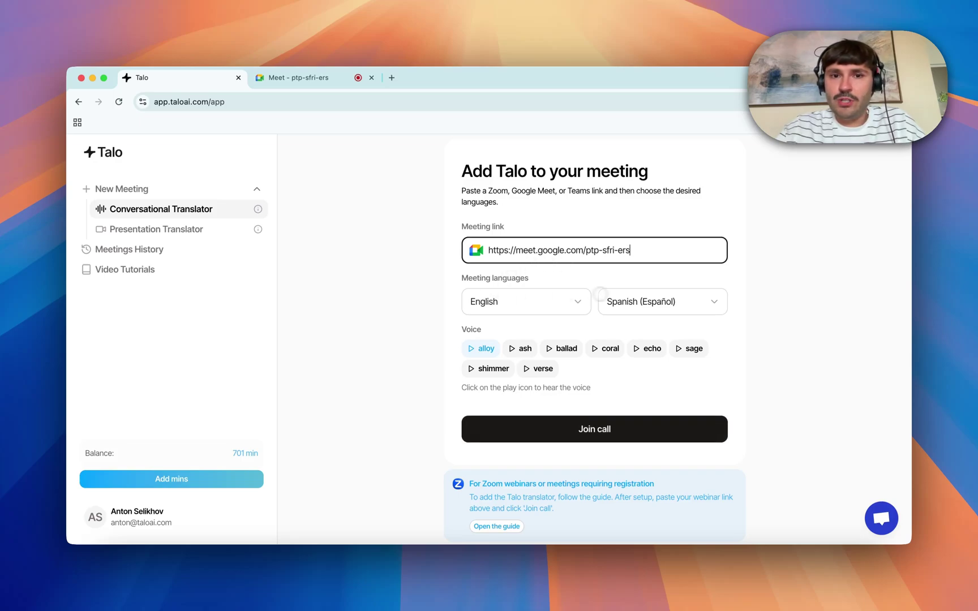
pyautogui.click(596, 429)
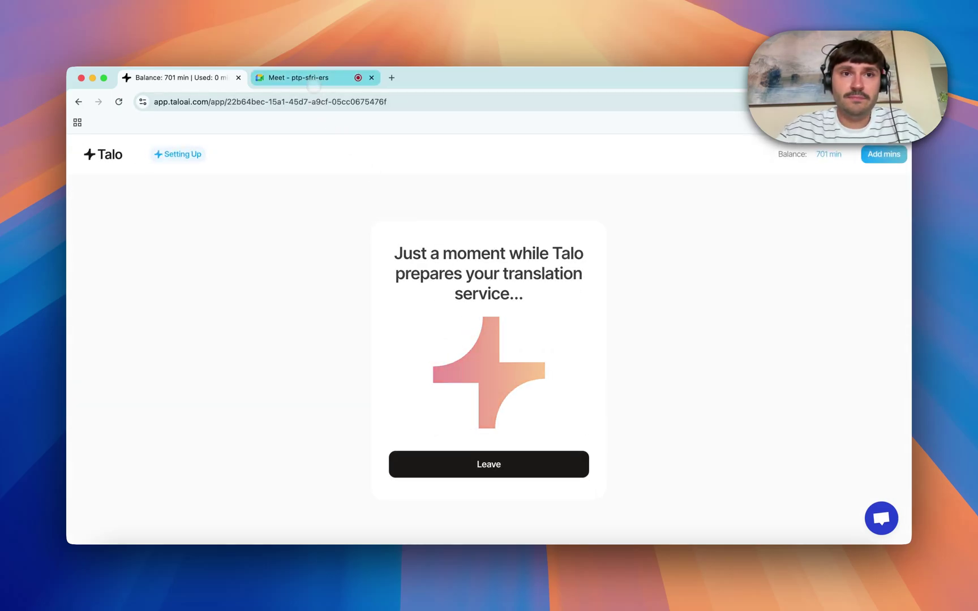
# - Return to the Meet call with Talo AI Translator and unmute the microphone
pyautogui.click(302, 78)
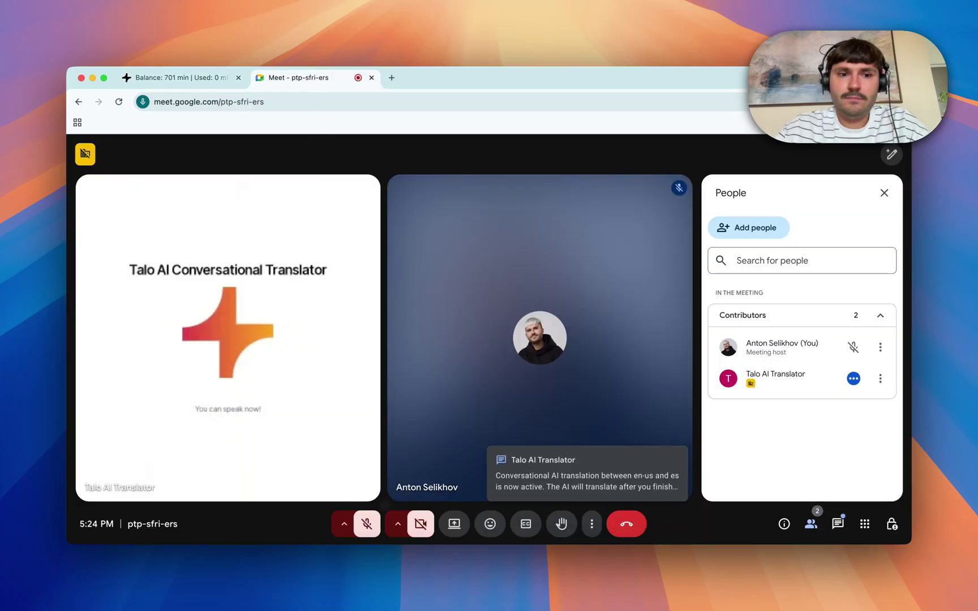
pyautogui.click(367, 524)
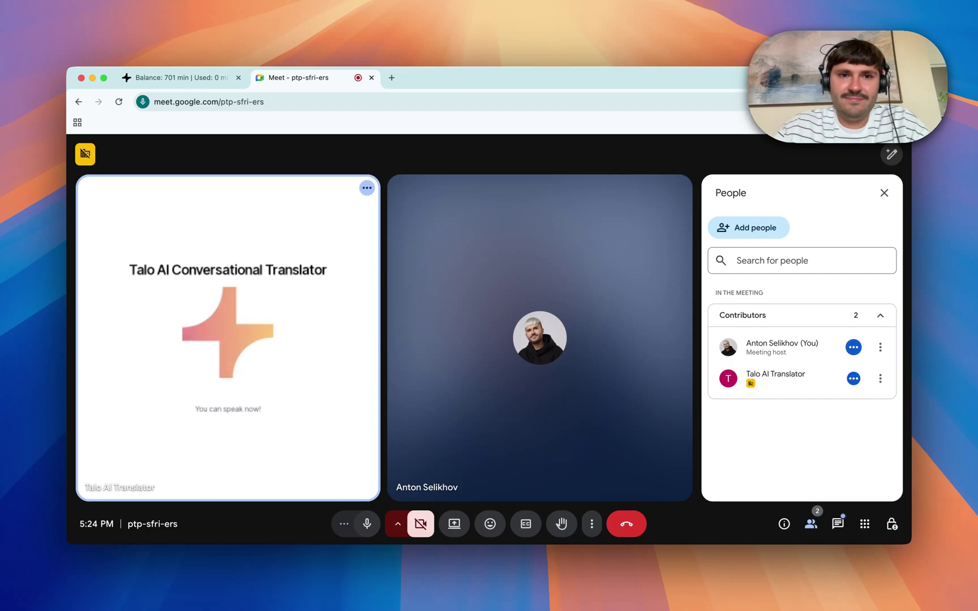
# - Mute the Meet microphone and switch to Talo's Presentation Translator page
pyautogui.click(366, 525)
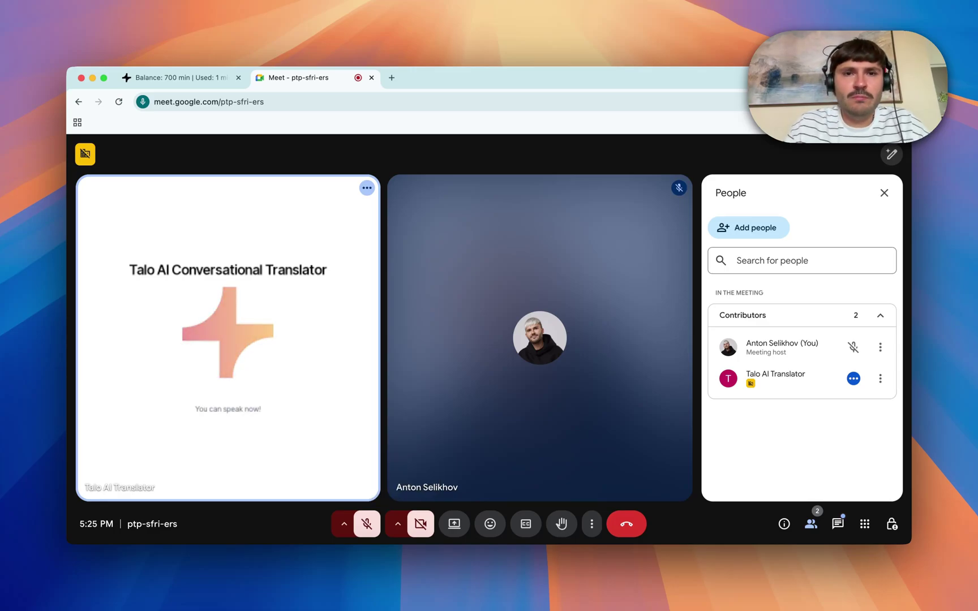
pyautogui.hotkey('ctrl', 'Tab')
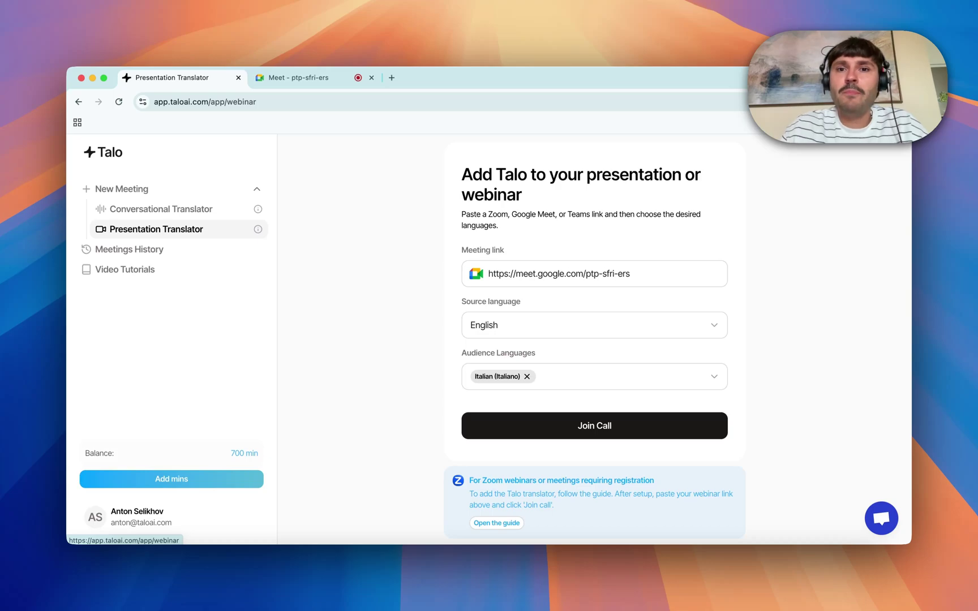
# - Add Hungarian (Magyar) and Polish (Polski) to the audience languages beside Italian
pyautogui.click(581, 380)
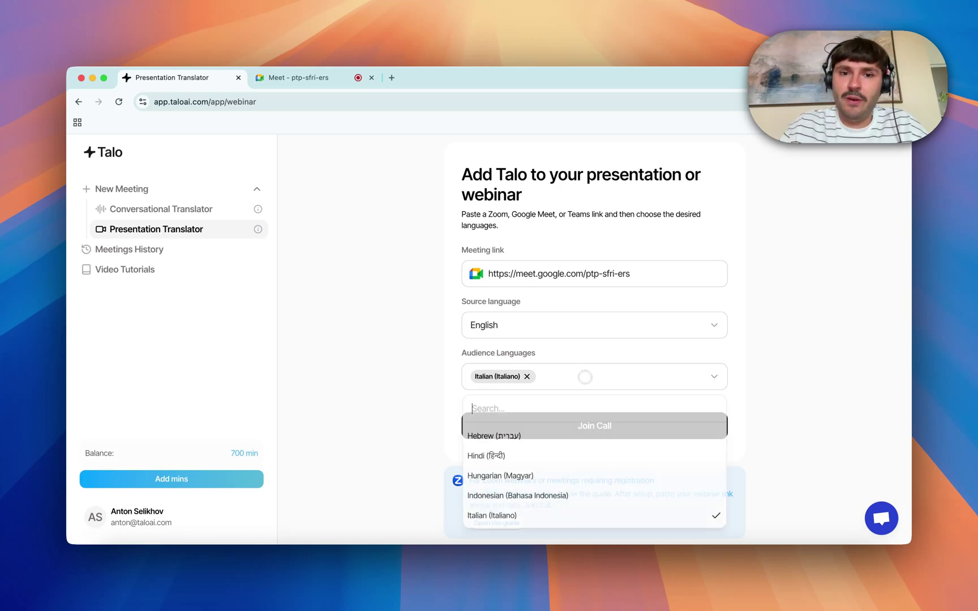
pyautogui.click(528, 476)
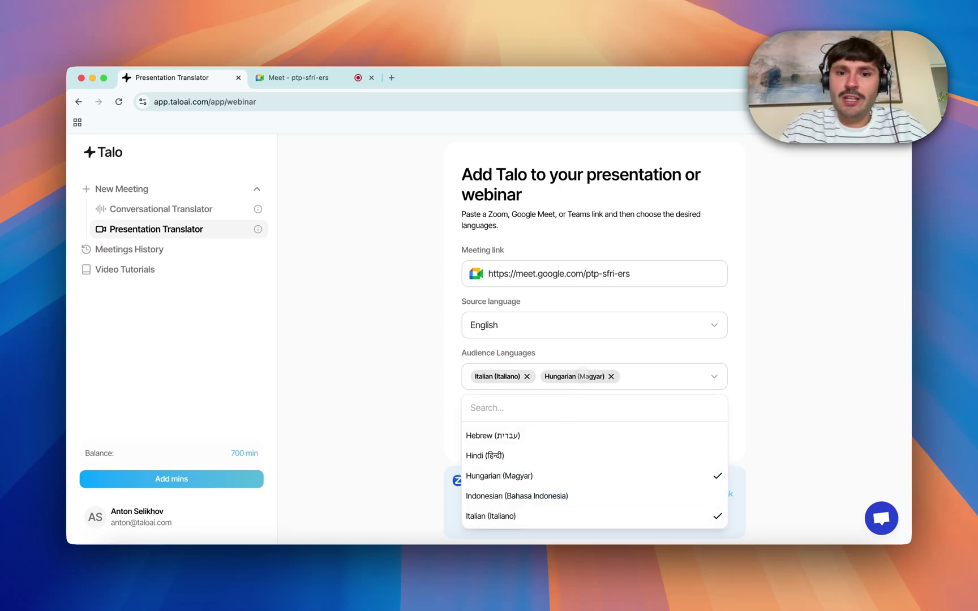
pyautogui.scroll(-2, 534, 462)
pyautogui.scroll(-1, 523, 469)
pyautogui.click(524, 470)
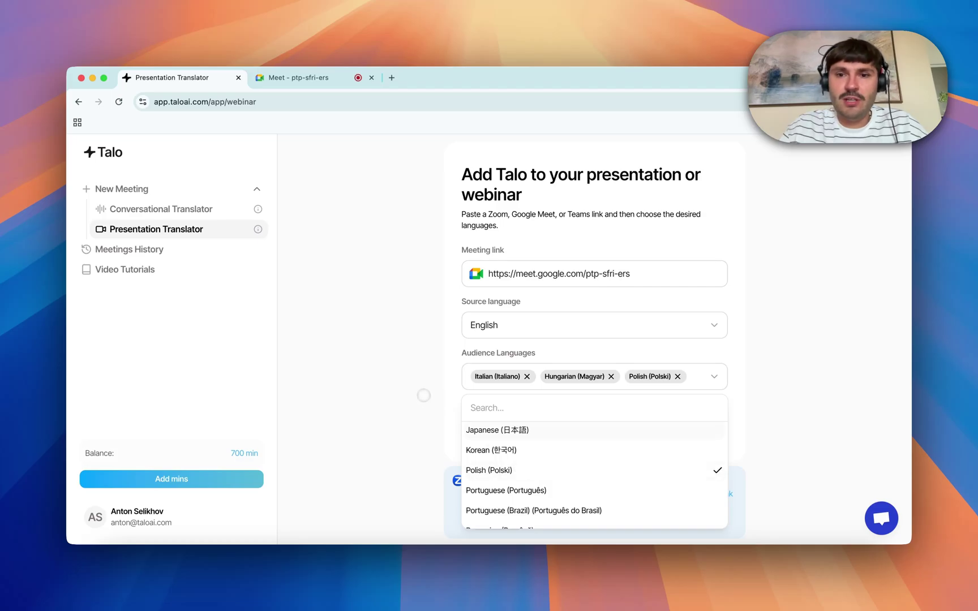
pyautogui.click(423, 396)
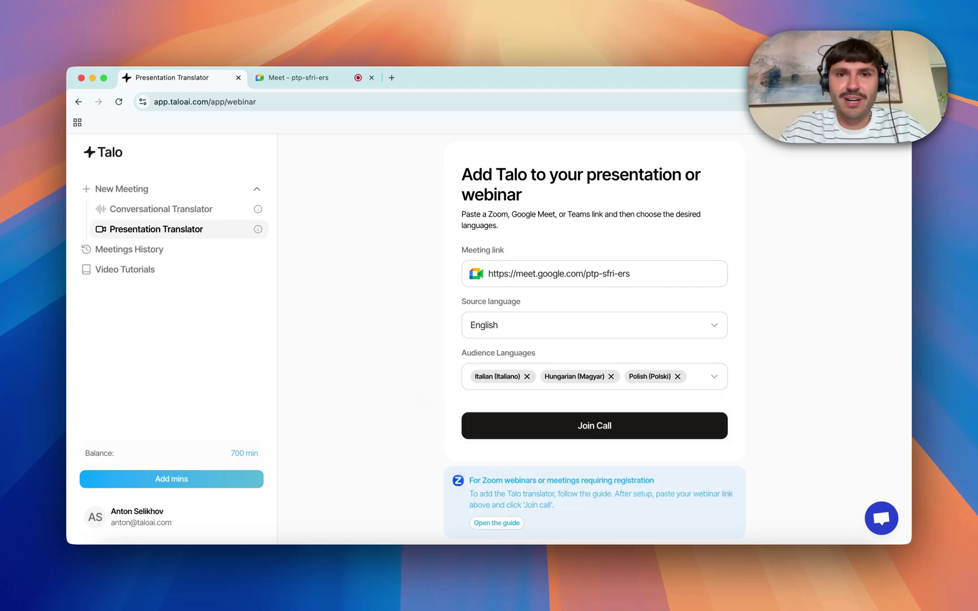